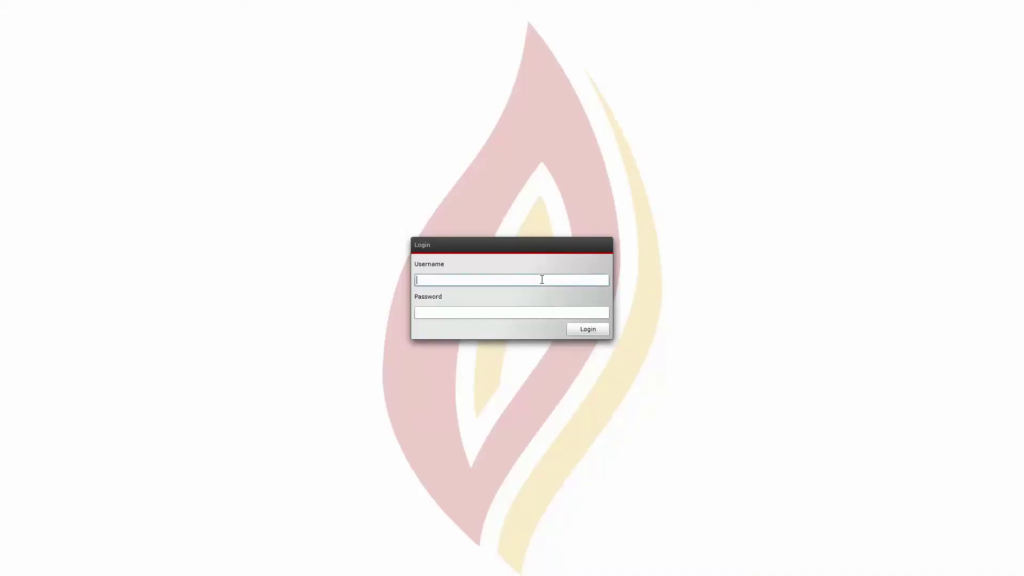
Log in to CBRN Response Simulator with the account username and password
{"action": "type", "text": "Prometech"}
{"action": "key", "text": "Tab"}
{"action": "type", "text": "***"}
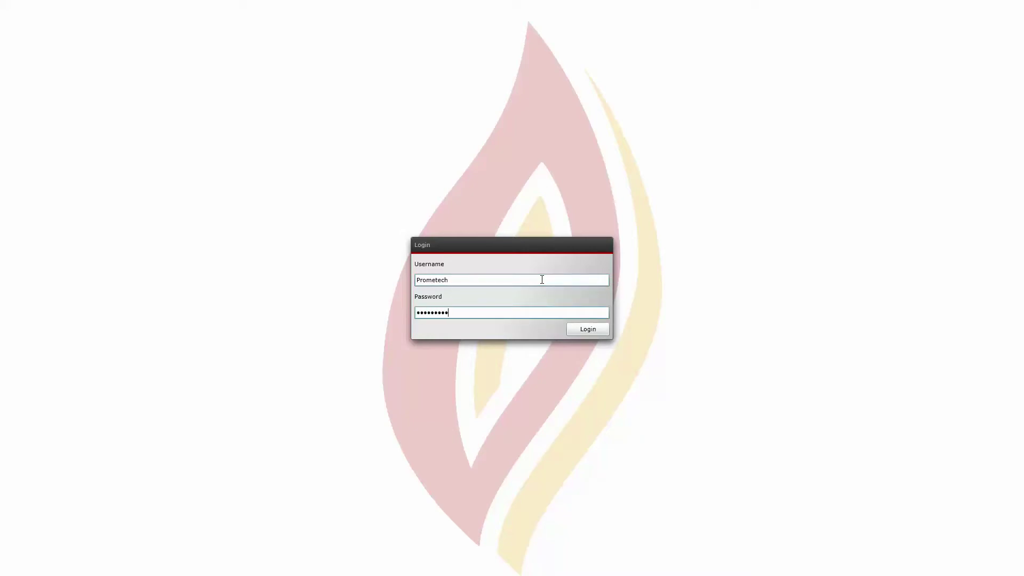
{"action": "key", "text": "Return"}
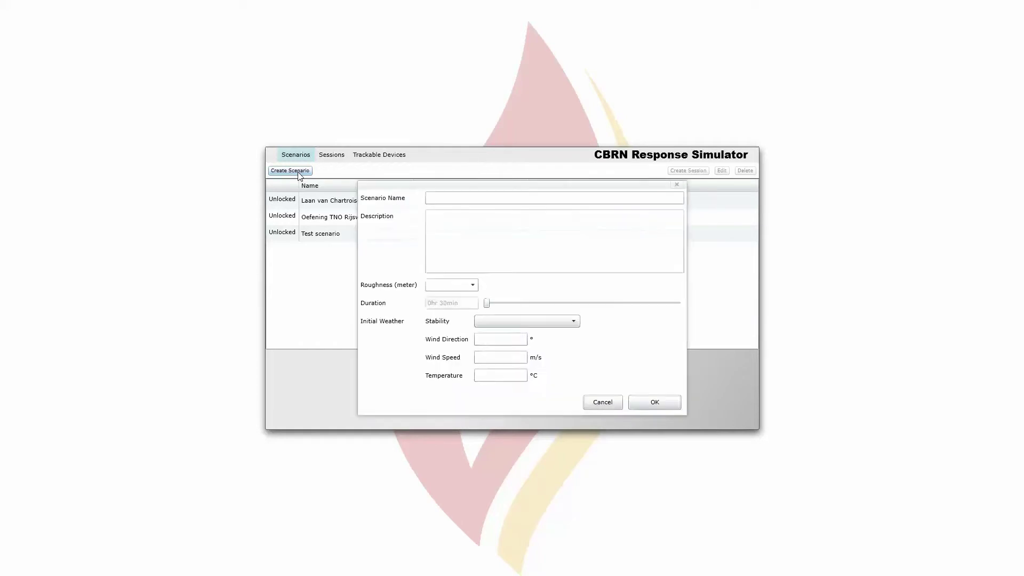
Name the scenario TNO Exercise, describe it as a leak exercise, and set a 45-minute duration
{"action": "left_click", "coordinate": [435, 199]}
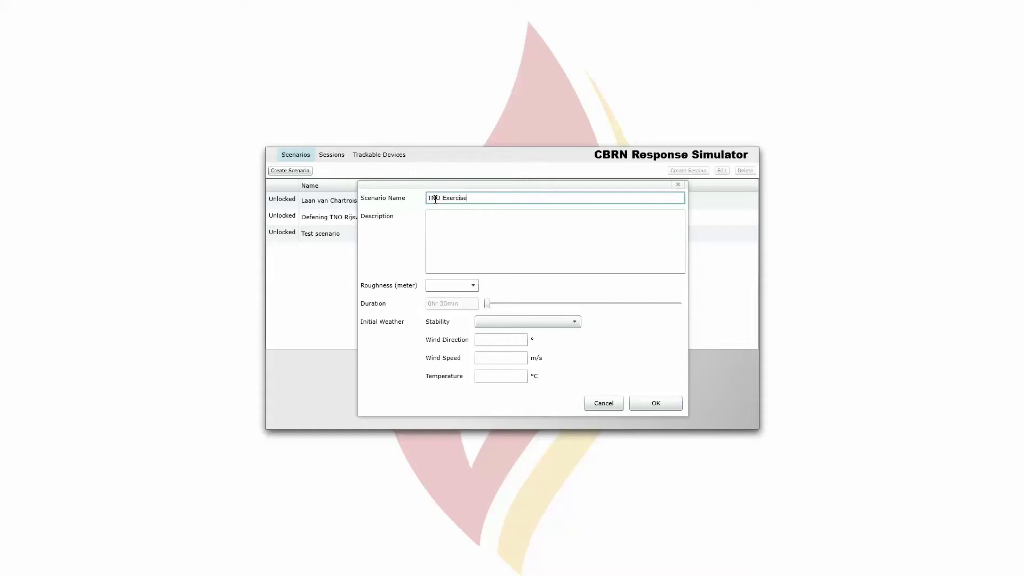
{"action": "left_click", "coordinate": [441, 239]}
{"action": "type", "text": "This is a"}
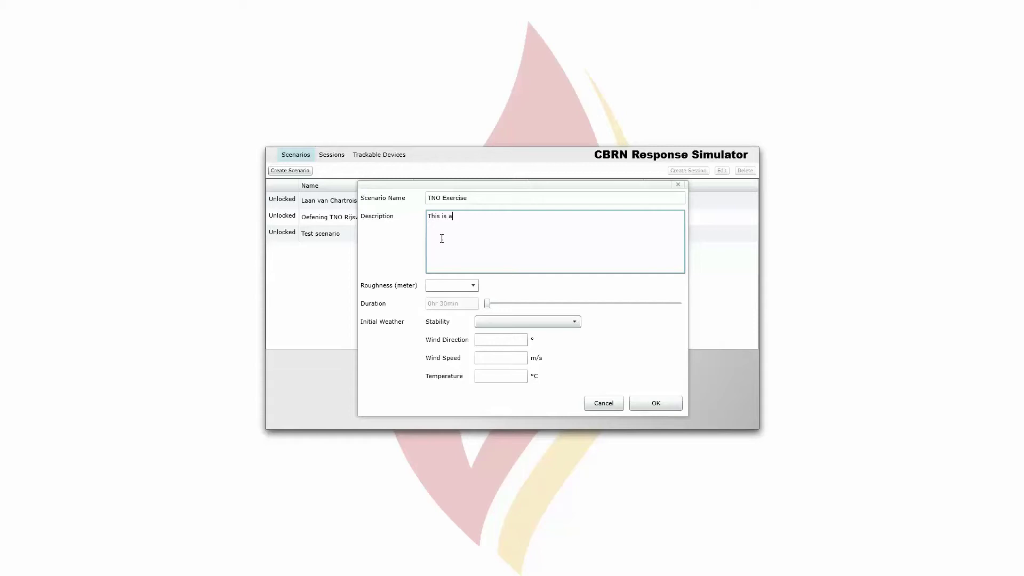
{"action": "type", "text": "n exercise about a leakage in Rijswijk"}
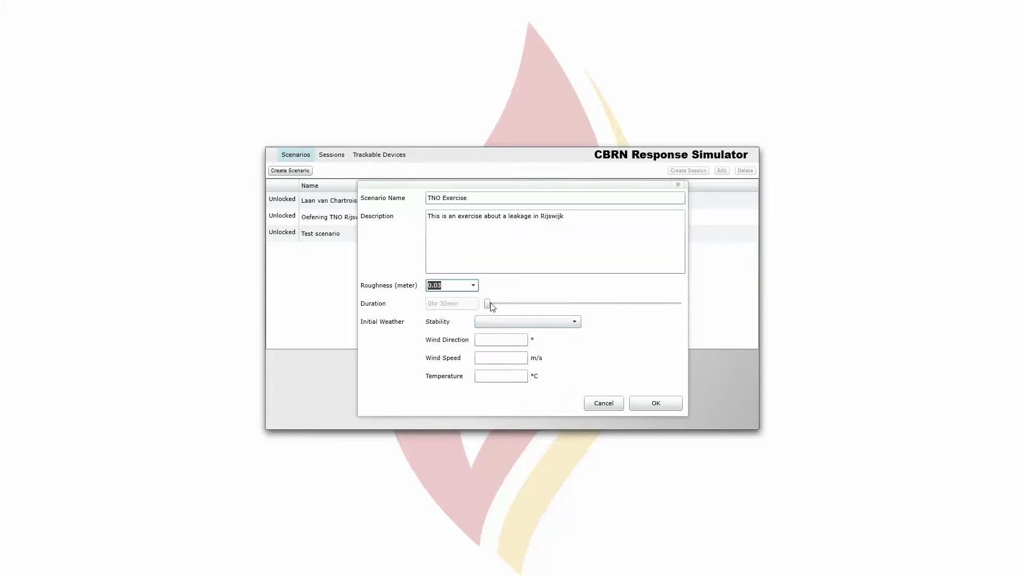
{"action": "left_click_drag", "start_coordinate": [487, 304], "coordinate": [491, 303]}
Set stability class B, wind 350° at 4 m/s, and temperature 20 °C
{"action": "left_click", "coordinate": [488, 323]}
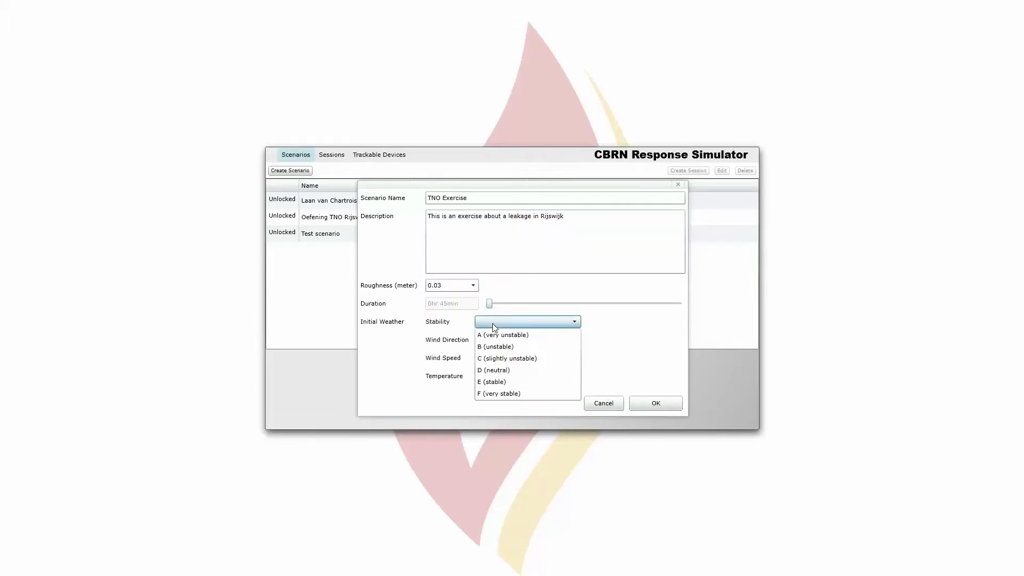
{"action": "left_click", "coordinate": [513, 347]}
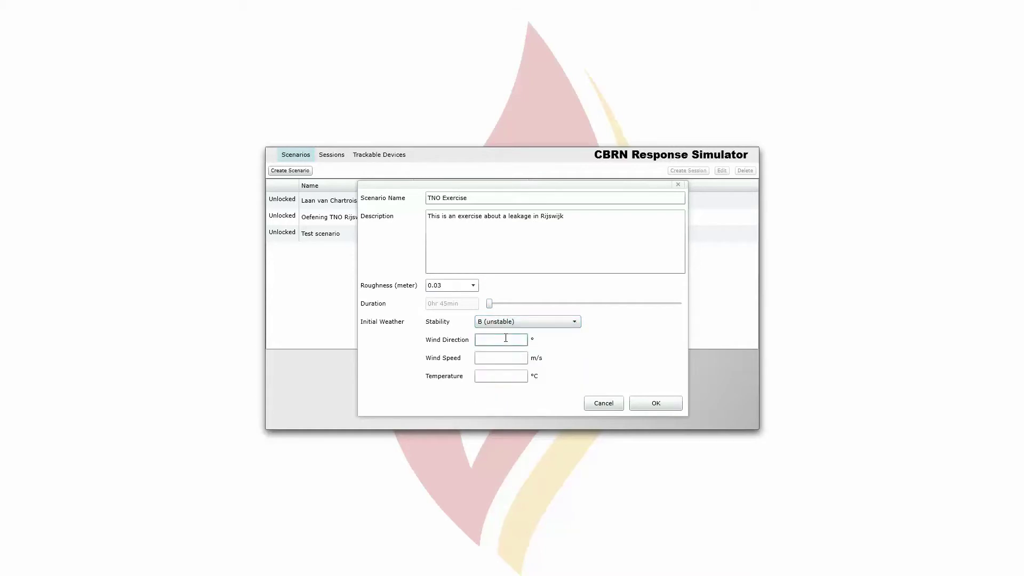
{"action": "left_click", "coordinate": [506, 338]}
{"action": "type", "text": "350"}
{"action": "left_click", "coordinate": [501, 357]}
{"action": "left_click", "coordinate": [501, 373]}
{"action": "type", "text": "20"}
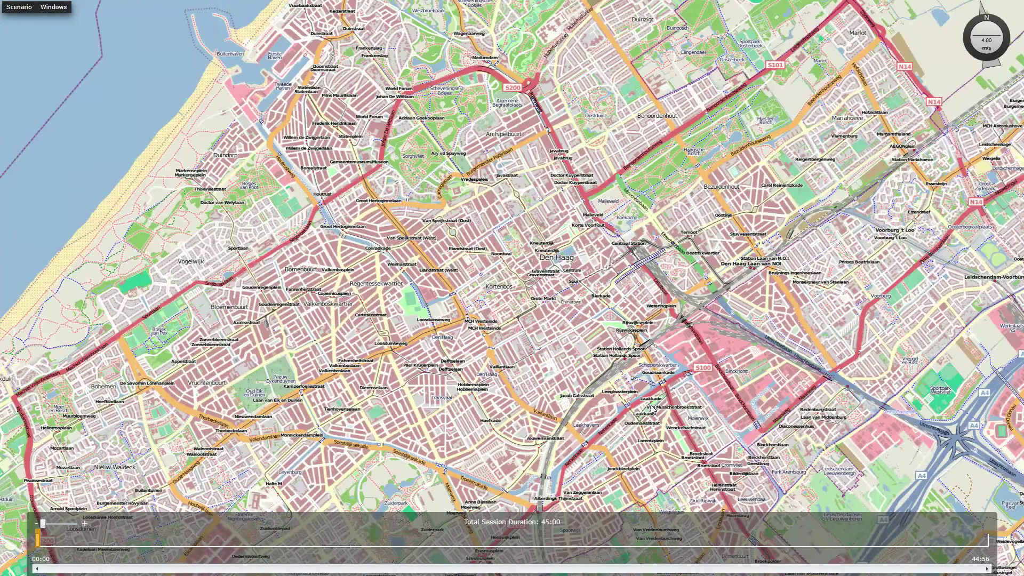
Pan the map from Den Haag to the industrial area south of Rijswijk Station and zoom in
{"action": "left_click_drag", "start_coordinate": [656, 433], "coordinate": [507, 115]}
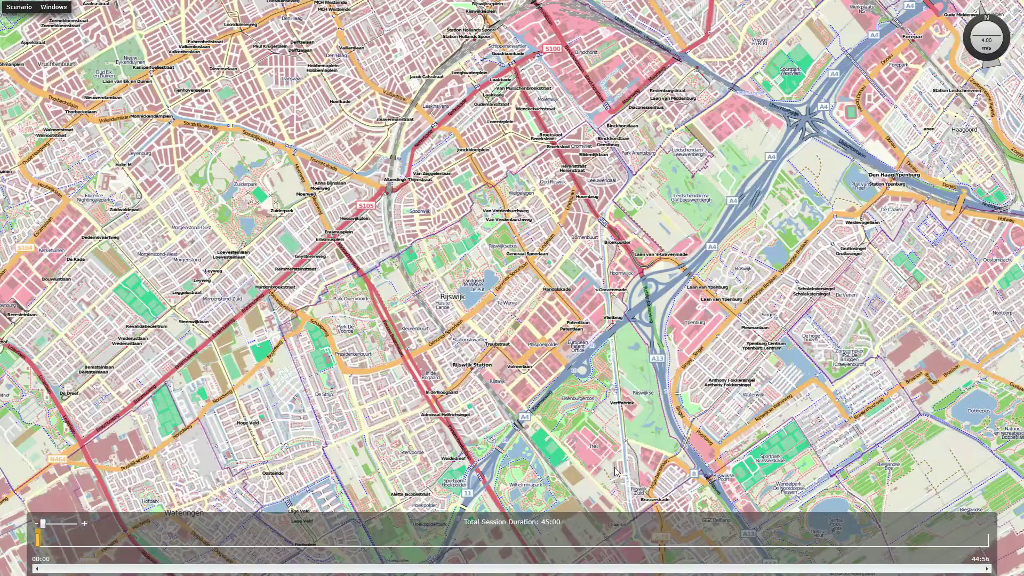
{"action": "left_click_drag", "start_coordinate": [616, 470], "coordinate": [573, 246]}
{"action": "scroll", "coordinate": [573, 246], "scroll_direction": "up", "scroll_amount": 1}
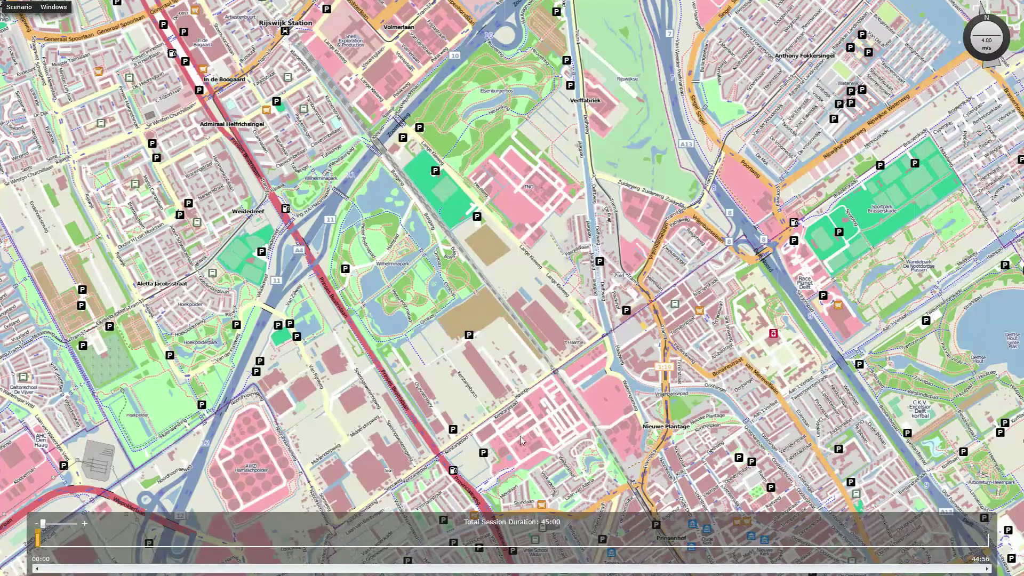
Add a release event named 'A leakage at DSM' releasing Hydrogen Sulphide at the leak spot
{"action": "right_click", "coordinate": [596, 355]}
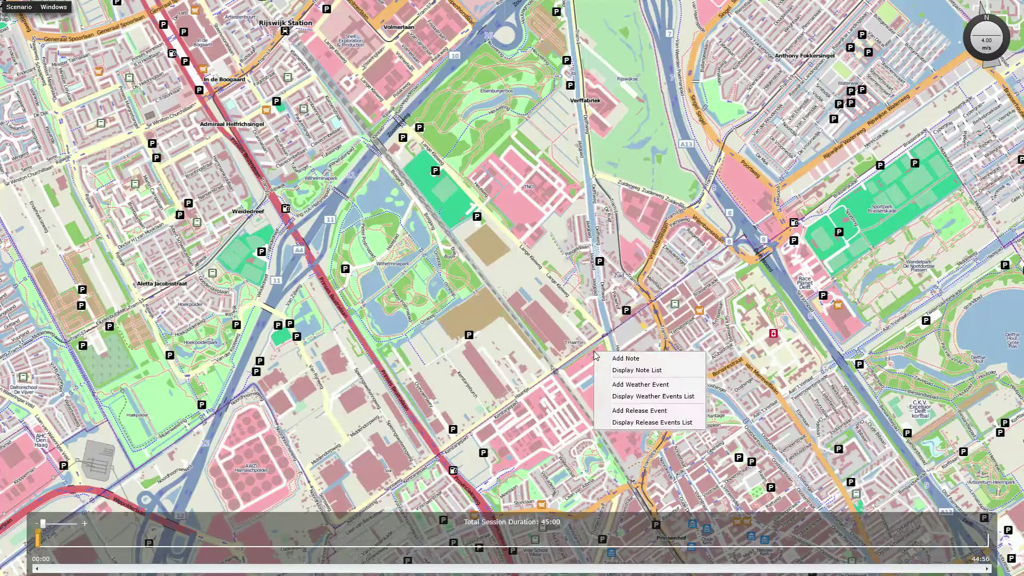
{"action": "left_click", "coordinate": [636, 411]}
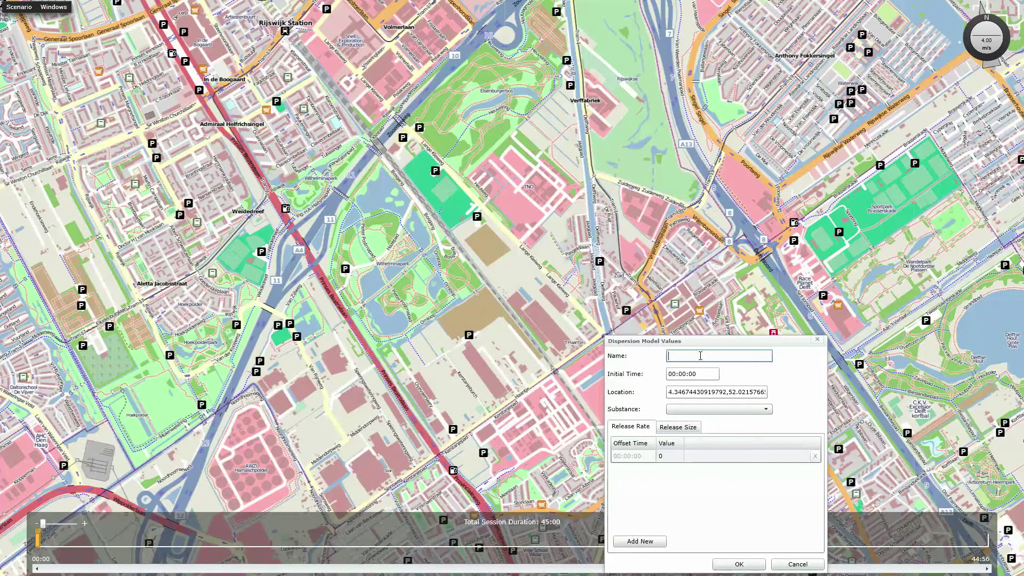
{"action": "type", "text": "A leakage at DSM"}
{"action": "left_click", "coordinate": [702, 409]}
{"action": "scroll", "coordinate": [721, 343], "scroll_direction": "down", "scroll_amount": 10}
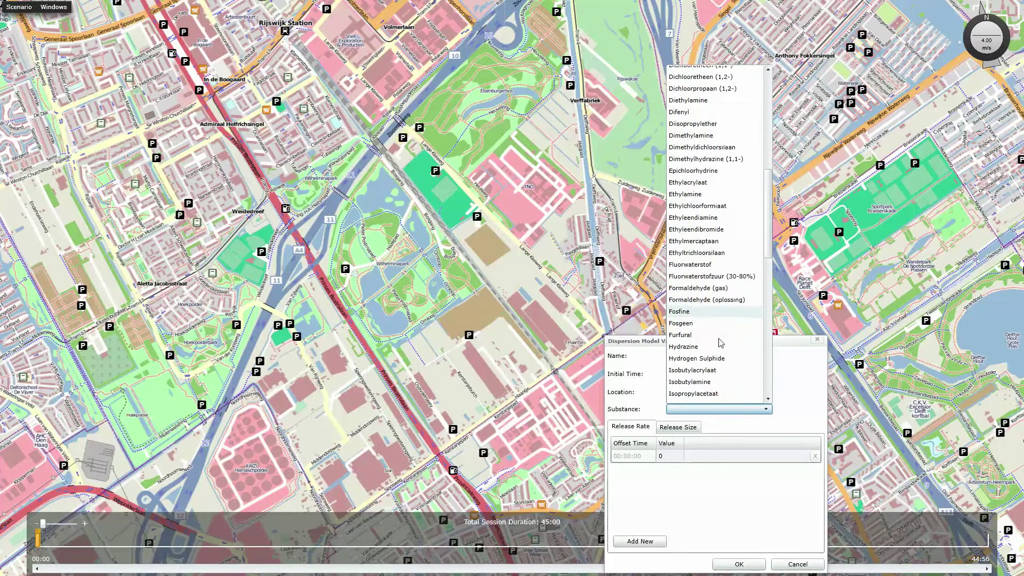
{"action": "scroll", "coordinate": [720, 341], "scroll_direction": "down", "scroll_amount": 4}
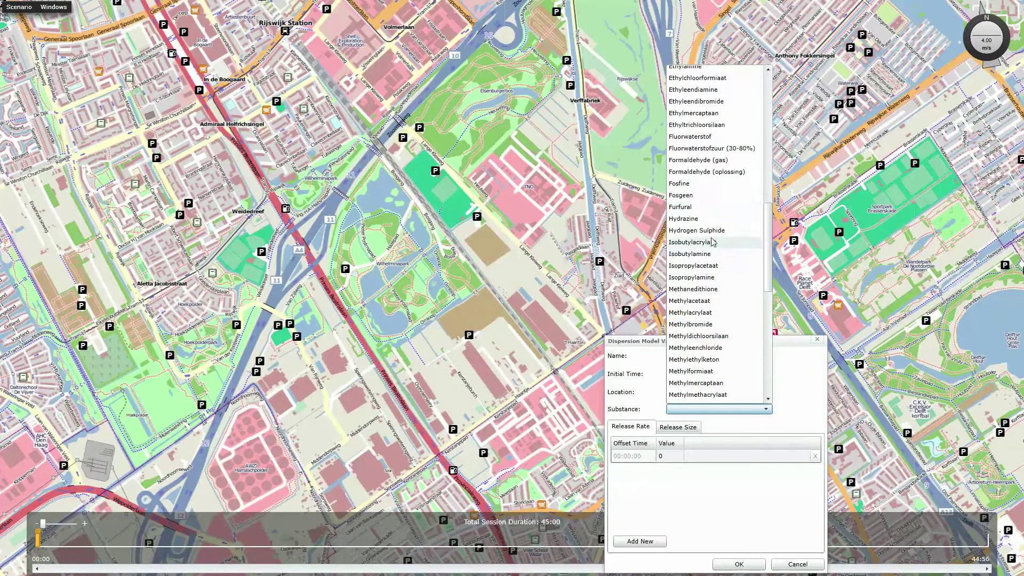
{"action": "left_click", "coordinate": [712, 230]}
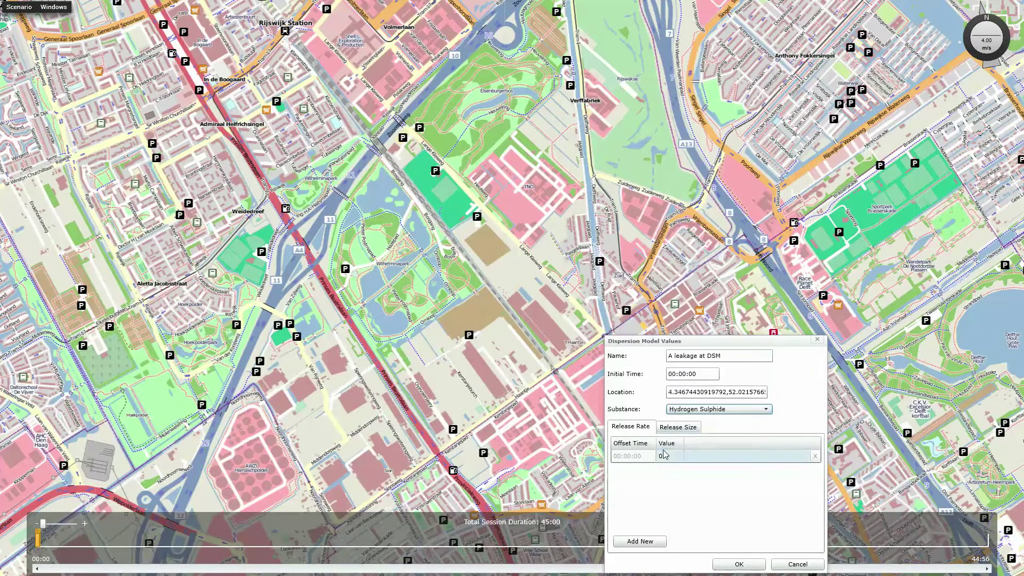
Give the release rate two rows: 20 from the start, then a row at 20 minutes
{"action": "left_click", "coordinate": [646, 541]}
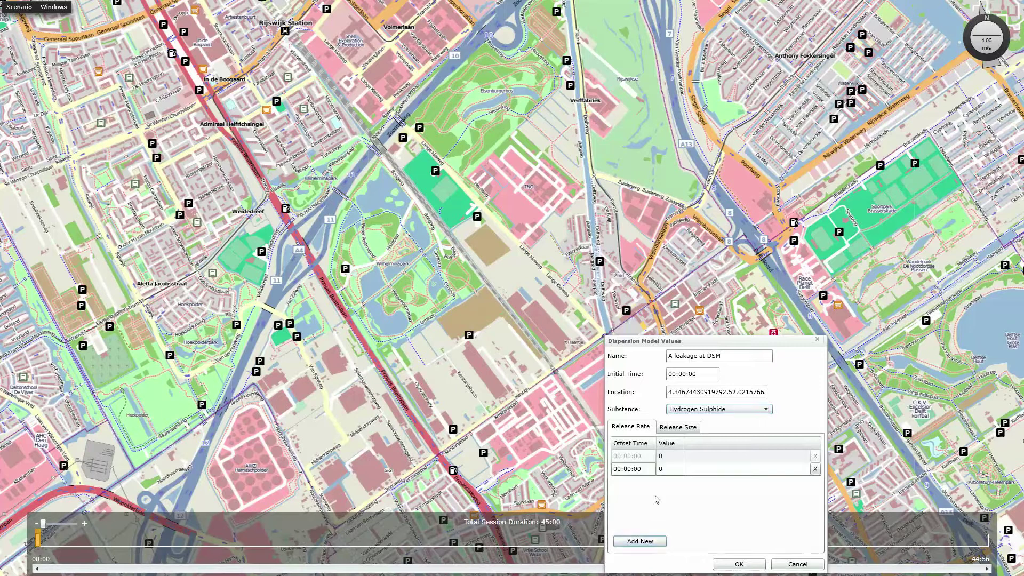
{"action": "left_click", "coordinate": [664, 456]}
{"action": "left_click", "coordinate": [664, 456]}
{"action": "type", "text": "2"}
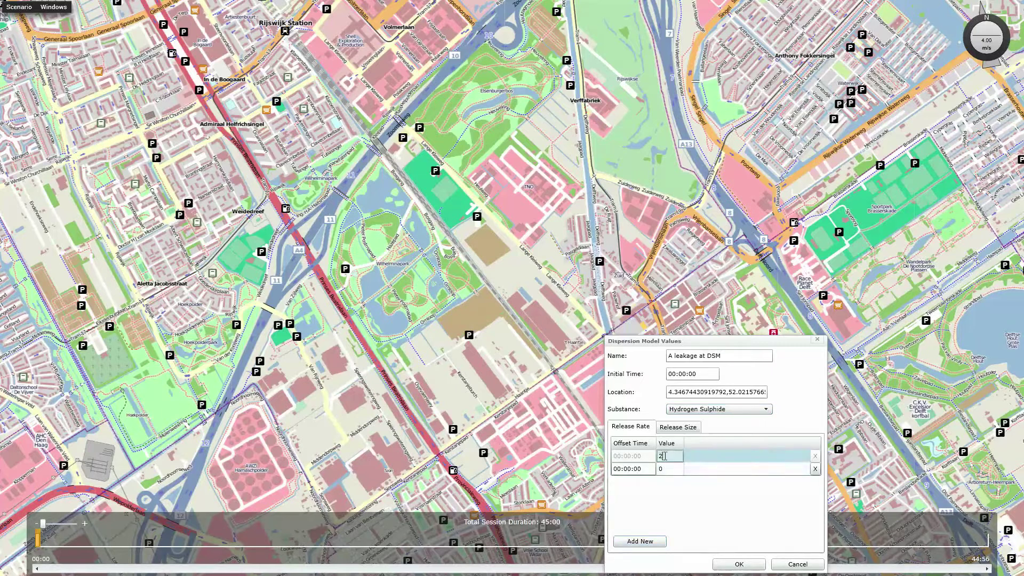
{"action": "type", "text": "0"}
{"action": "left_click", "coordinate": [621, 468]}
{"action": "left_click", "coordinate": [629, 469]}
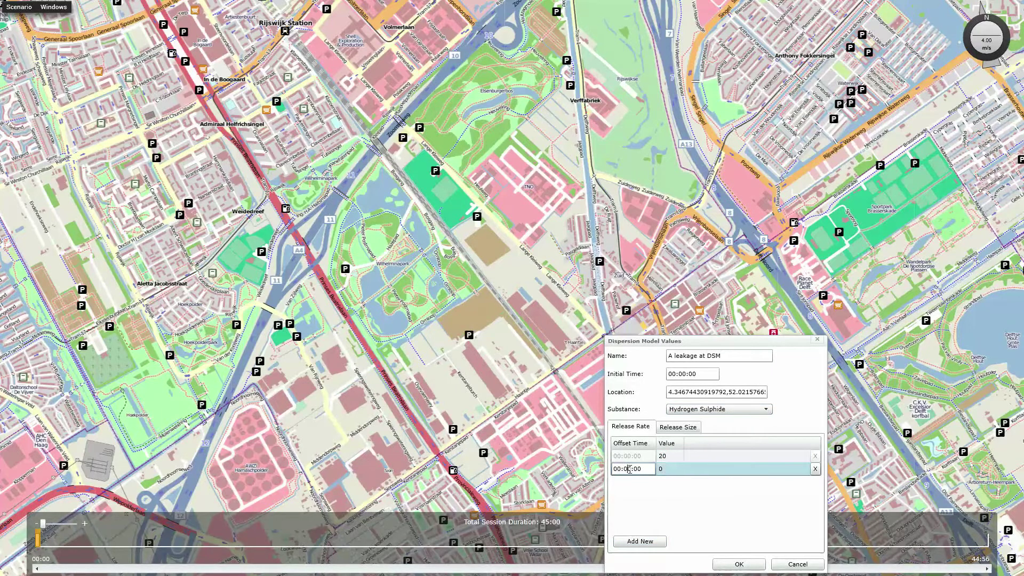
{"action": "type", "text": "2"}
Fill the release size table the same way (20, second row at 20 minutes) and confirm the event
{"action": "left_click", "coordinate": [686, 428]}
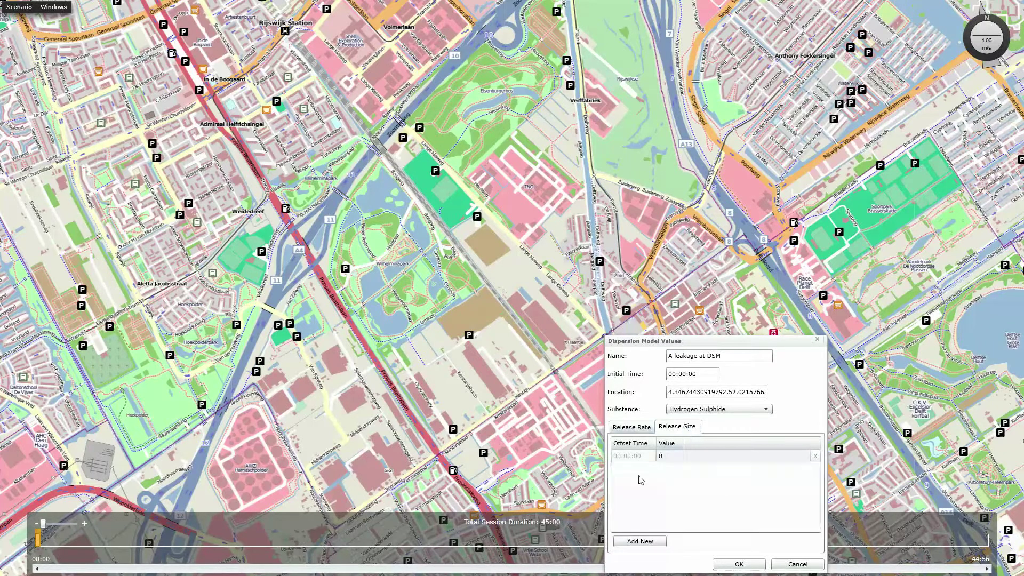
{"action": "left_click", "coordinate": [639, 541]}
{"action": "left_click", "coordinate": [667, 455]}
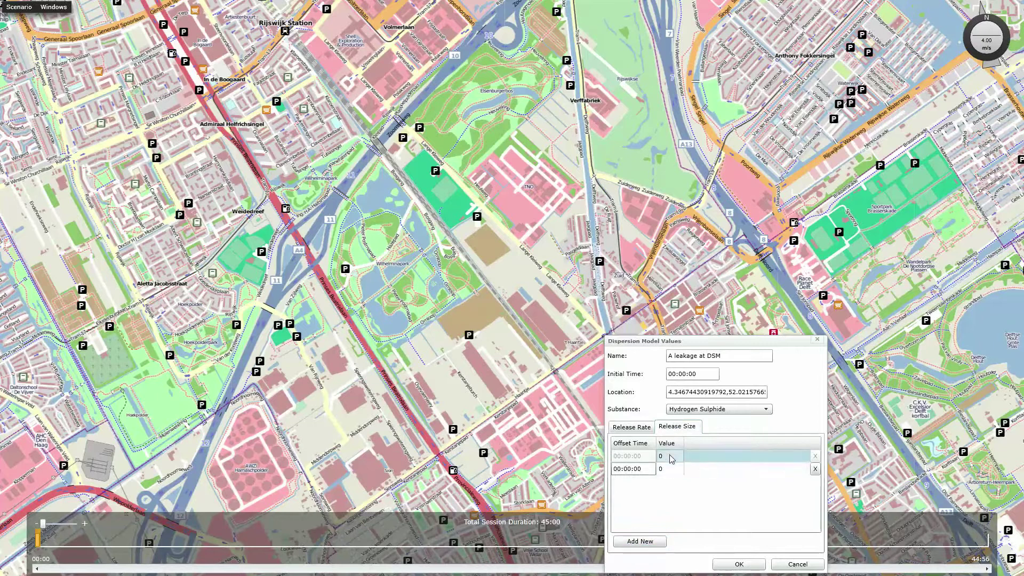
{"action": "type", "text": "20"}
{"action": "left_click", "coordinate": [627, 468]}
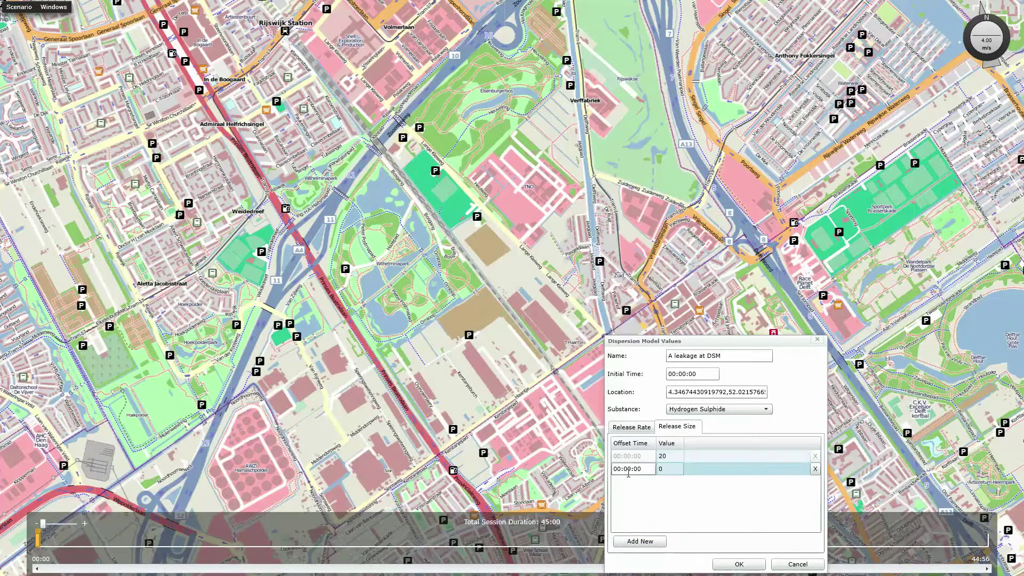
{"action": "type", "text": "2"}
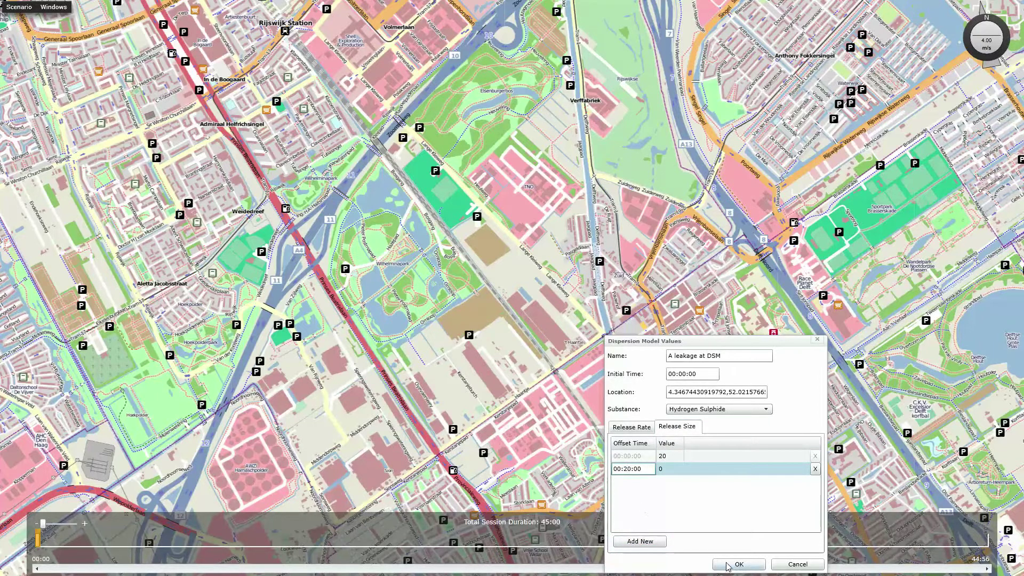
{"action": "left_click", "coordinate": [727, 564]}
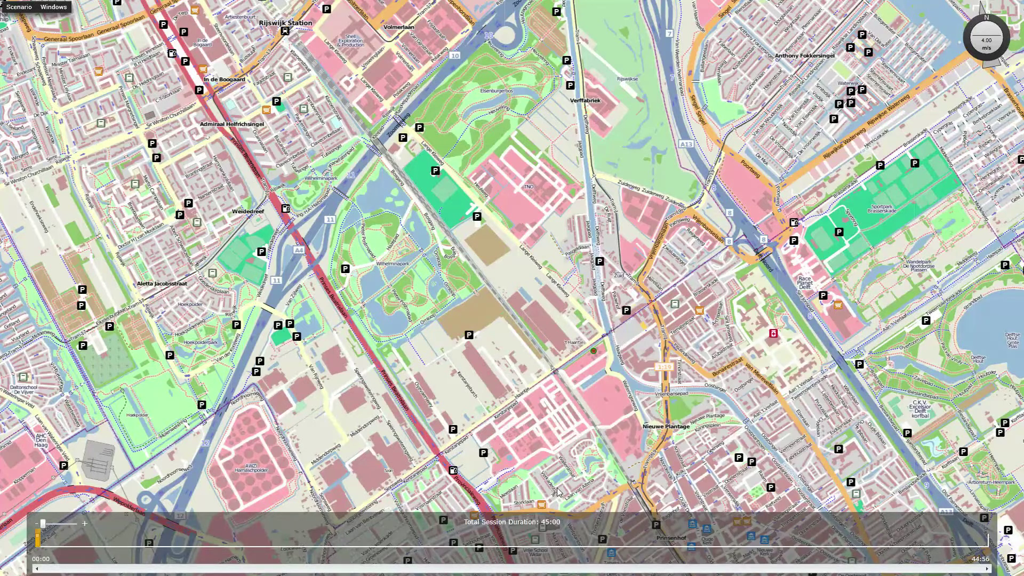
Advance the timeline to 45:00 to reveal the plume drifting north, then zoom out one level
{"action": "mouse_move", "coordinate": [42, 535]}
{"action": "left_mouse_down"}
{"action": "mouse_move", "coordinate": [155, 545]}
{"action": "mouse_move", "coordinate": [725, 538]}
{"action": "left_mouse_up"}
{"action": "scroll", "coordinate": [694, 432], "scroll_direction": "down", "scroll_amount": 1}
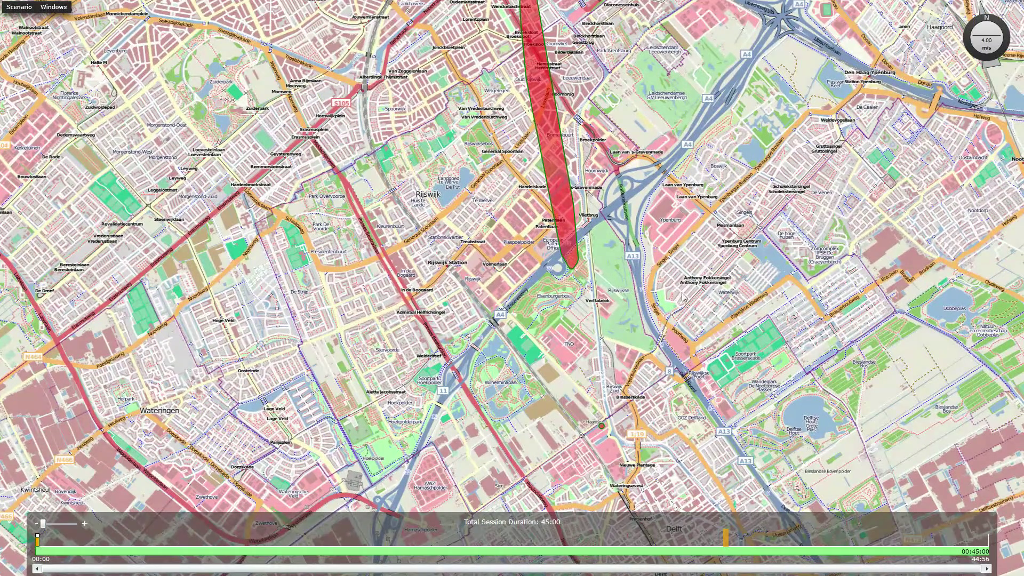
Add a note near TNO reading 'Emergency event through 112' with its location marked active
{"action": "scroll", "coordinate": [590, 421], "scroll_direction": "up", "scroll_amount": 1}
{"action": "right_click", "coordinate": [602, 418]}
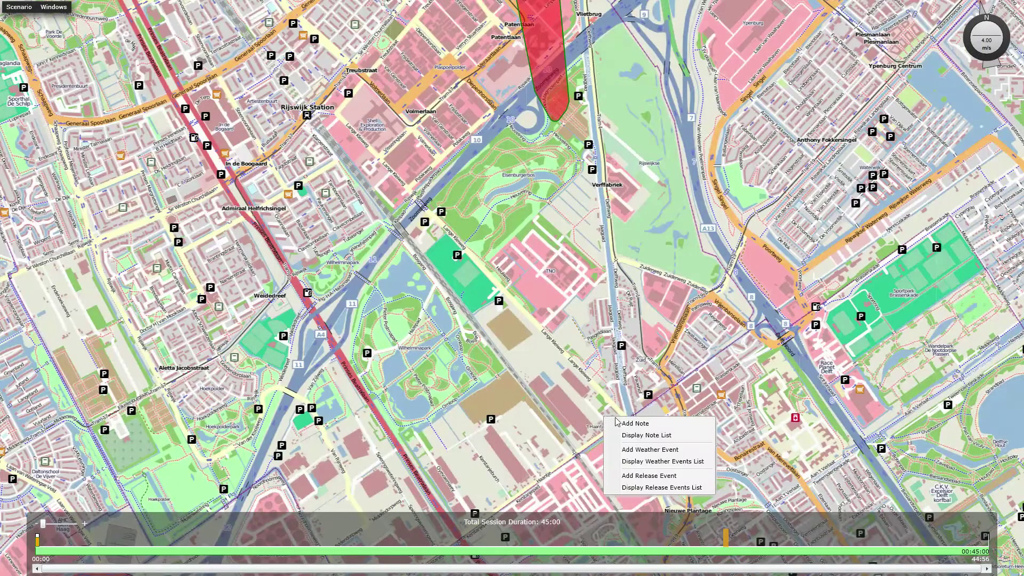
{"action": "left_click", "coordinate": [622, 422]}
{"action": "left_click", "coordinate": [573, 361]}
{"action": "type", "text": "E"}
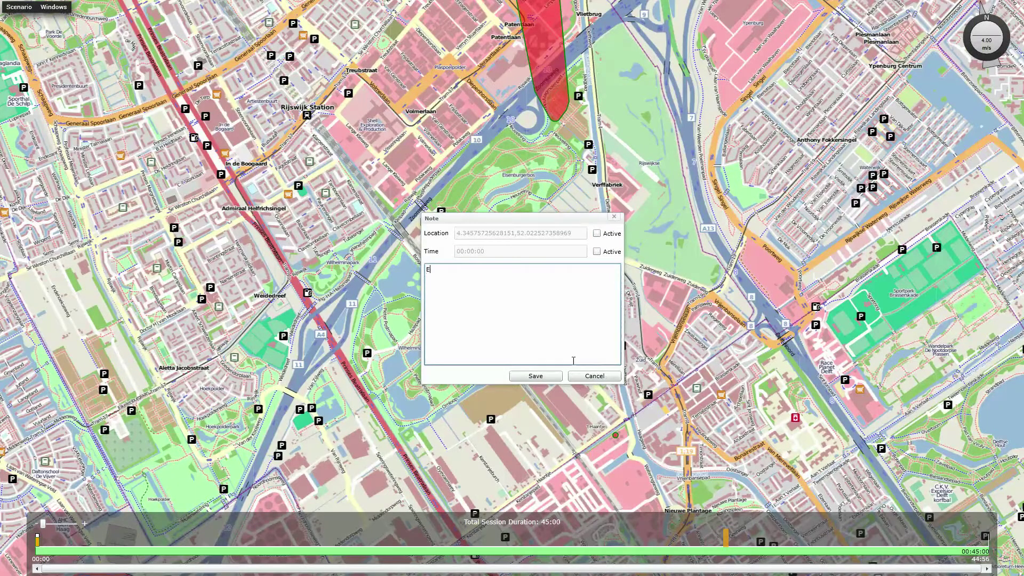
{"action": "type", "text": "mergency event through 112"}
{"action": "left_click", "coordinate": [596, 234]}
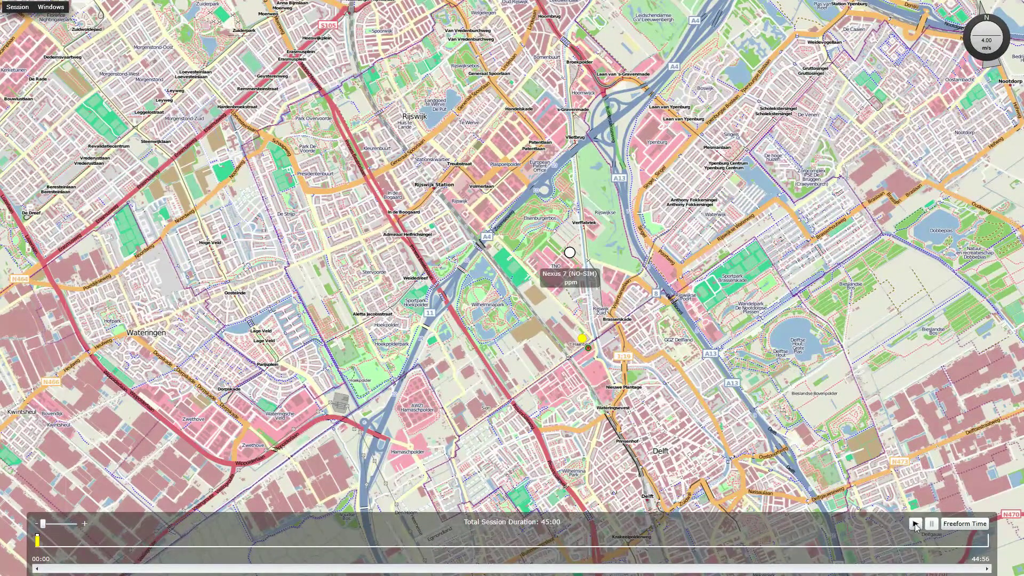
Zoom the map in to locate the Nexus 7 sensor between Rijswijk and Delft
{"action": "scroll", "coordinate": [591, 352], "scroll_direction": "up", "scroll_amount": 2}
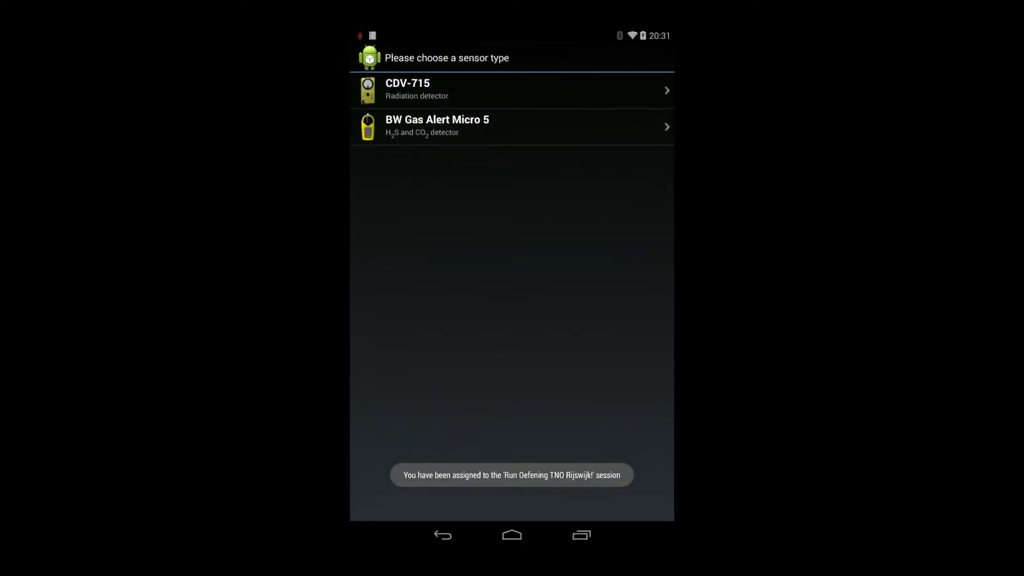
Open the BW Gas Alert Micro 5 H2S detector on the tablet
{"action": "left_click", "coordinate": [437, 126]}
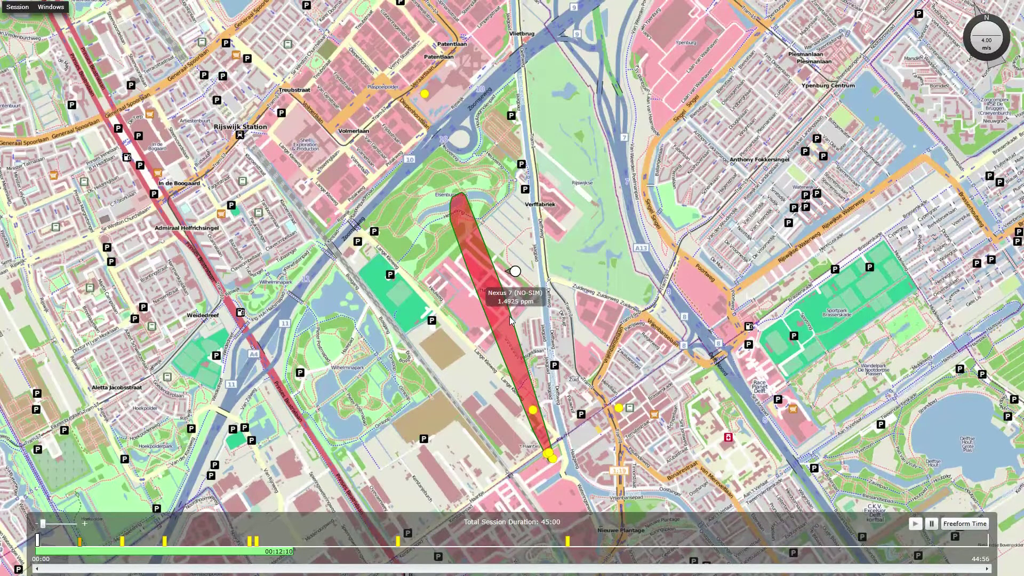
Zoom and pan to follow the Nexus 7 sensor in the plume as it reaches about 2.0 ppm
{"action": "scroll", "coordinate": [510, 316], "scroll_direction": "up", "scroll_amount": 1}
{"action": "left_click_drag", "start_coordinate": [588, 464], "coordinate": [565, 356]}
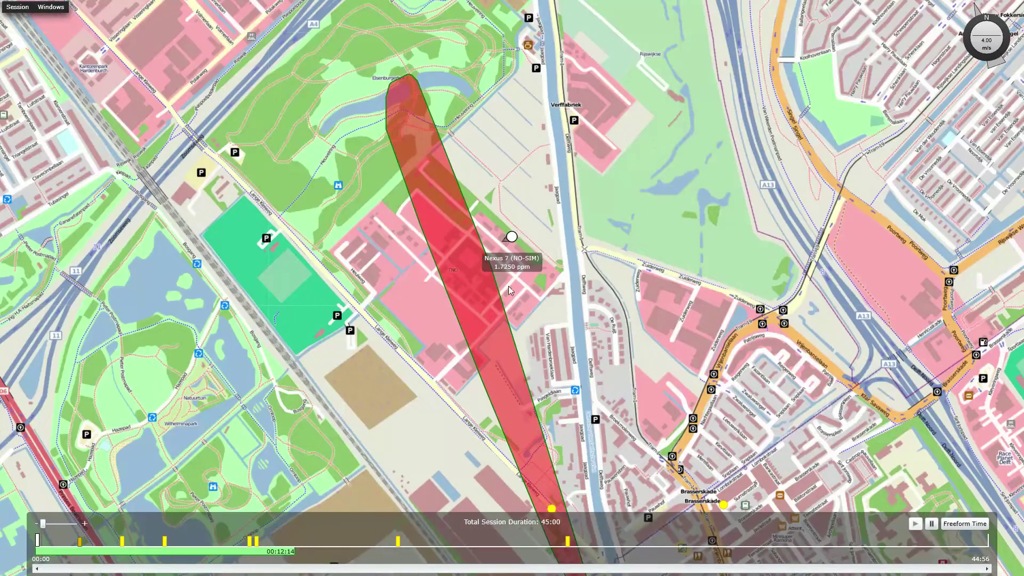
{"action": "scroll", "coordinate": [507, 285], "scroll_direction": "down", "scroll_amount": 1}
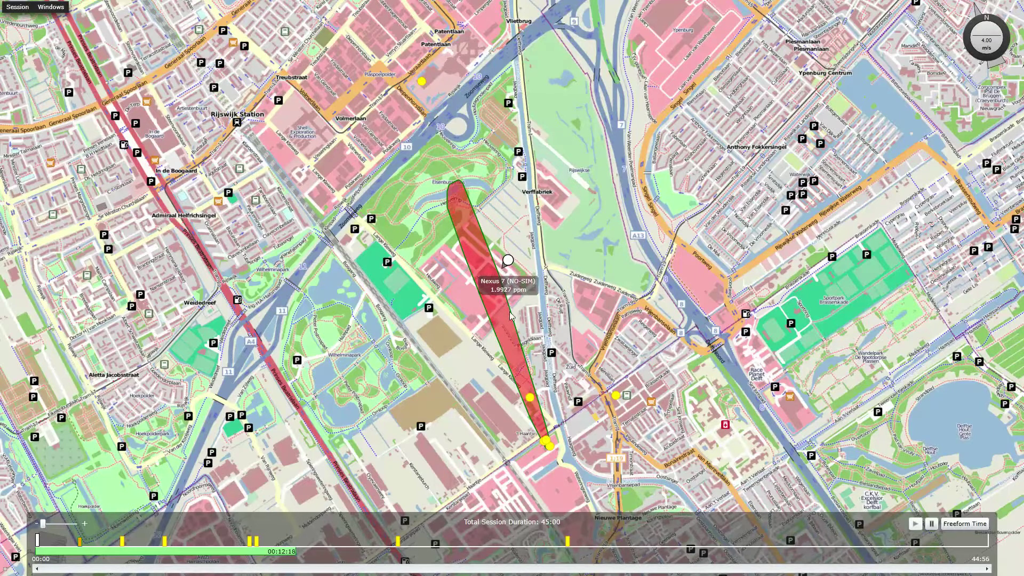
{"action": "scroll", "coordinate": [507, 300], "scroll_direction": "up", "scroll_amount": 1}
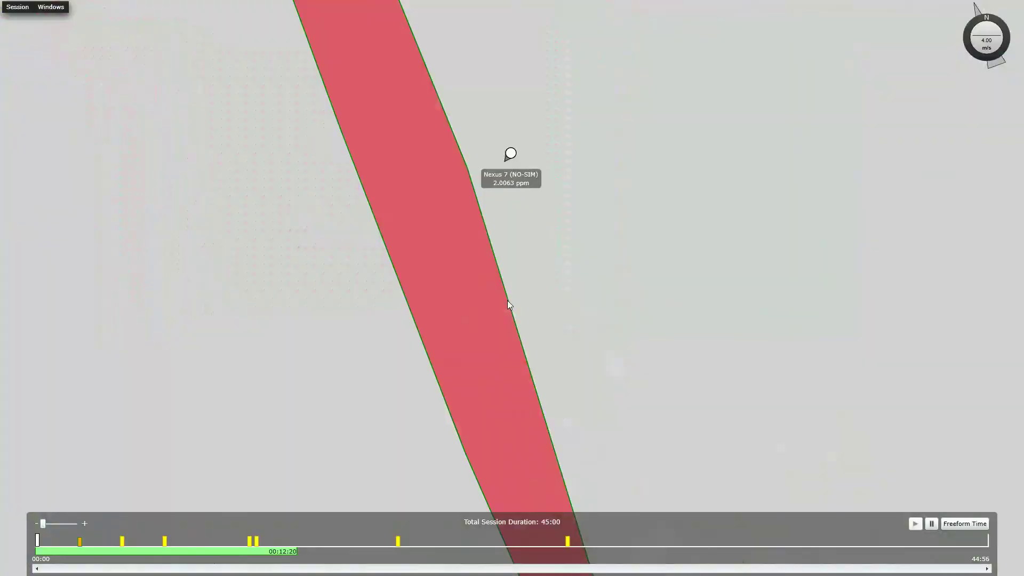
{"action": "right_click", "coordinate": [394, 266]}
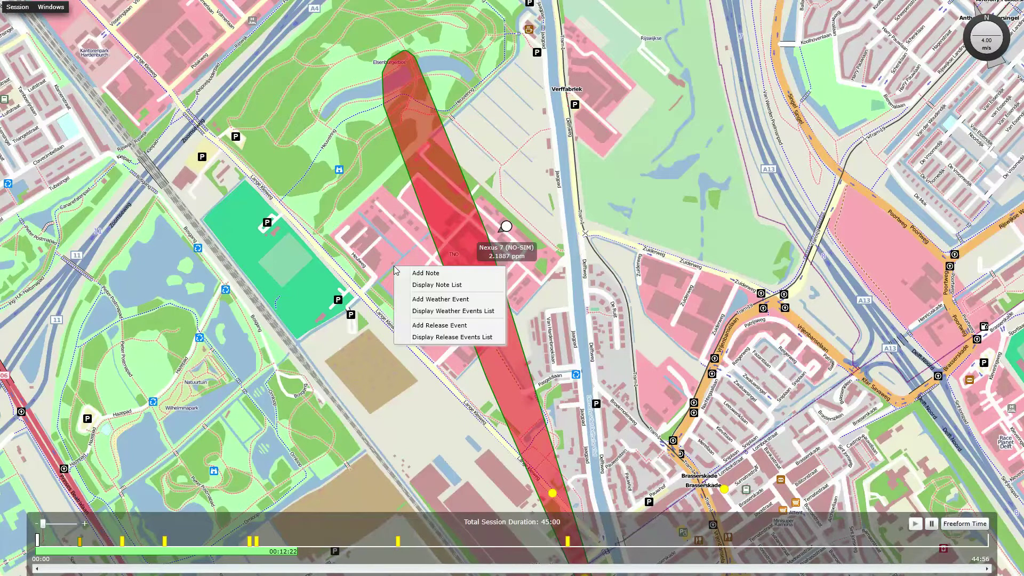
{"action": "left_click", "coordinate": [440, 311]}
{"action": "left_click", "coordinate": [160, 97]}
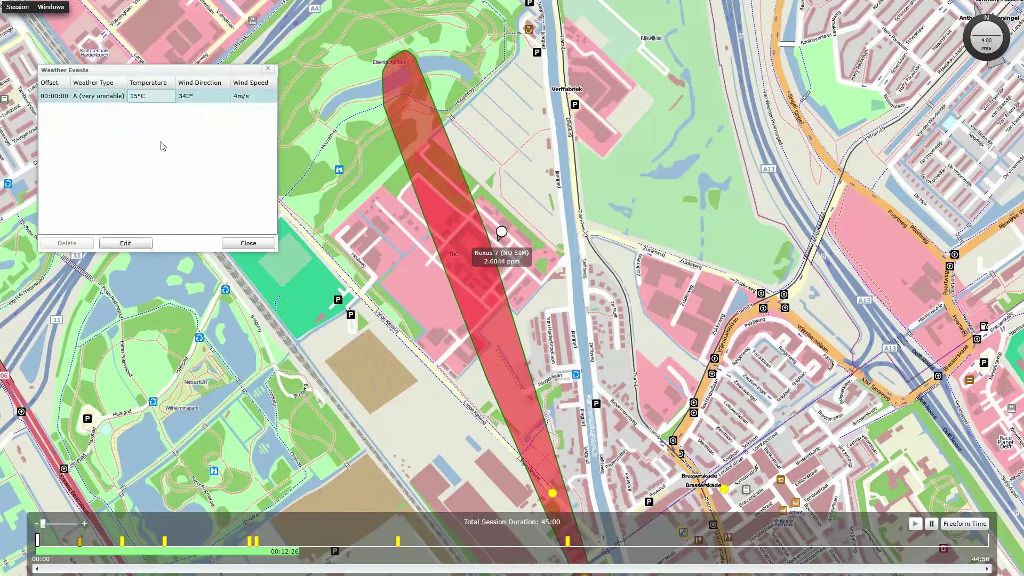
{"action": "left_click", "coordinate": [130, 245]}
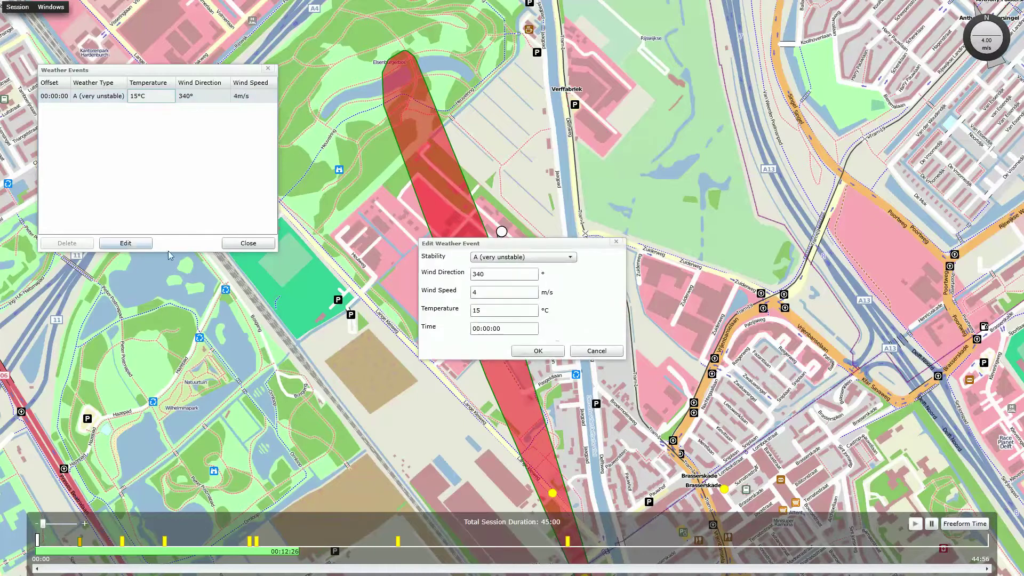
{"action": "left_click", "coordinate": [611, 354]}
{"action": "left_click", "coordinate": [248, 243]}
{"action": "right_click", "coordinate": [388, 278]}
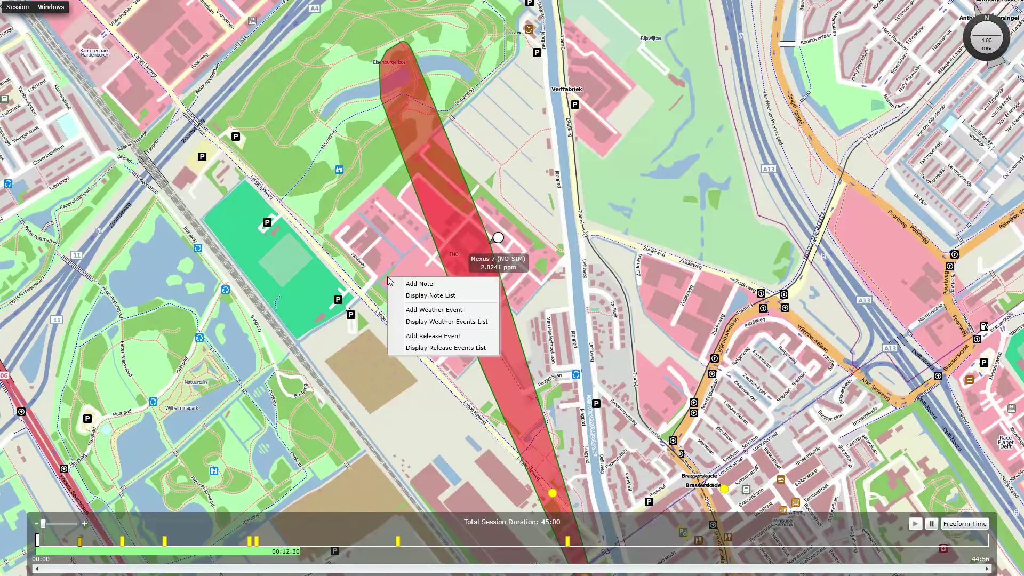
{"action": "left_click", "coordinate": [426, 347]}
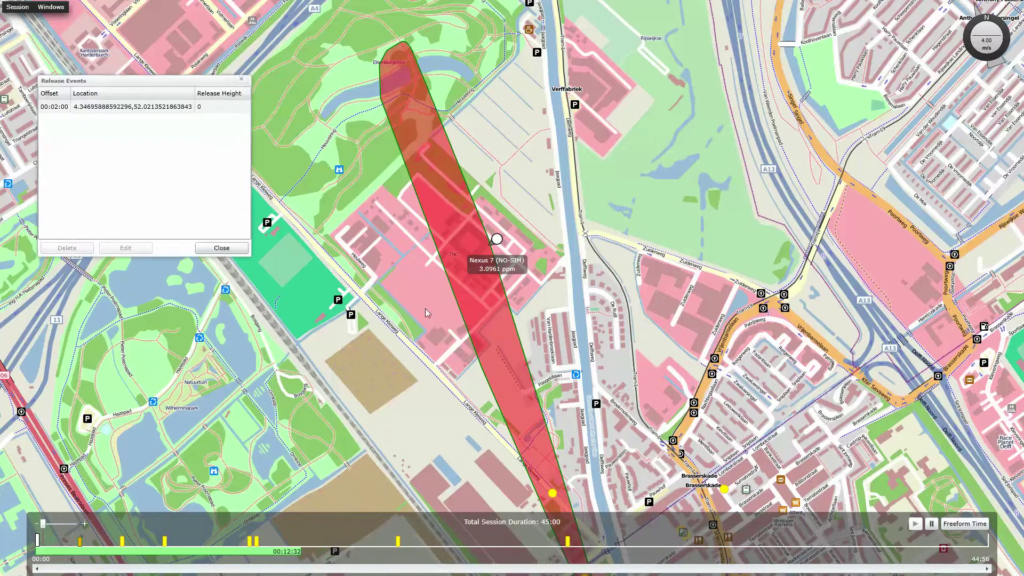
{"action": "left_click", "coordinate": [222, 248]}
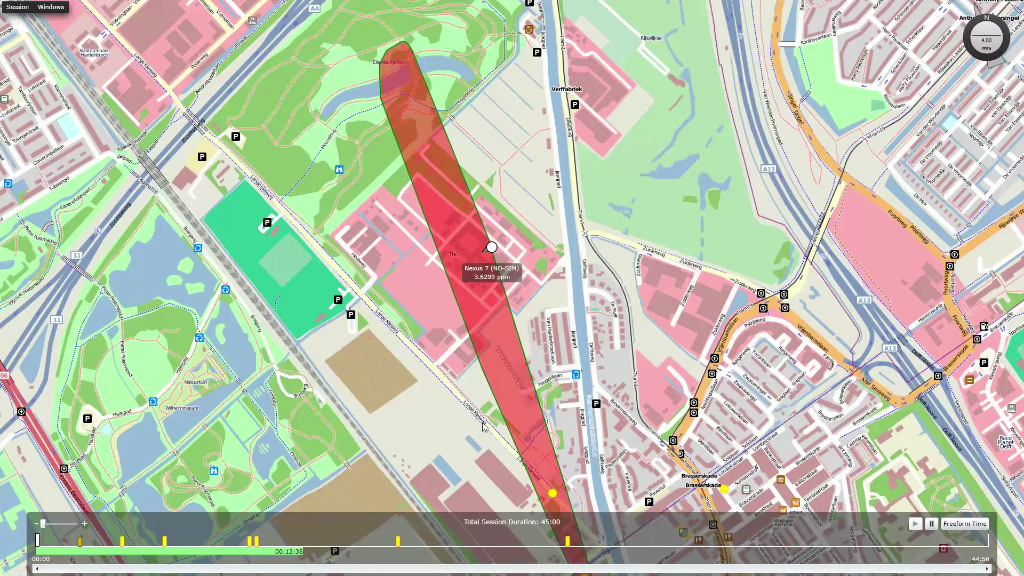
Zoom the map out and read the note attached to a timeline event marker
{"action": "scroll", "coordinate": [482, 425], "scroll_direction": "down", "scroll_amount": 1}
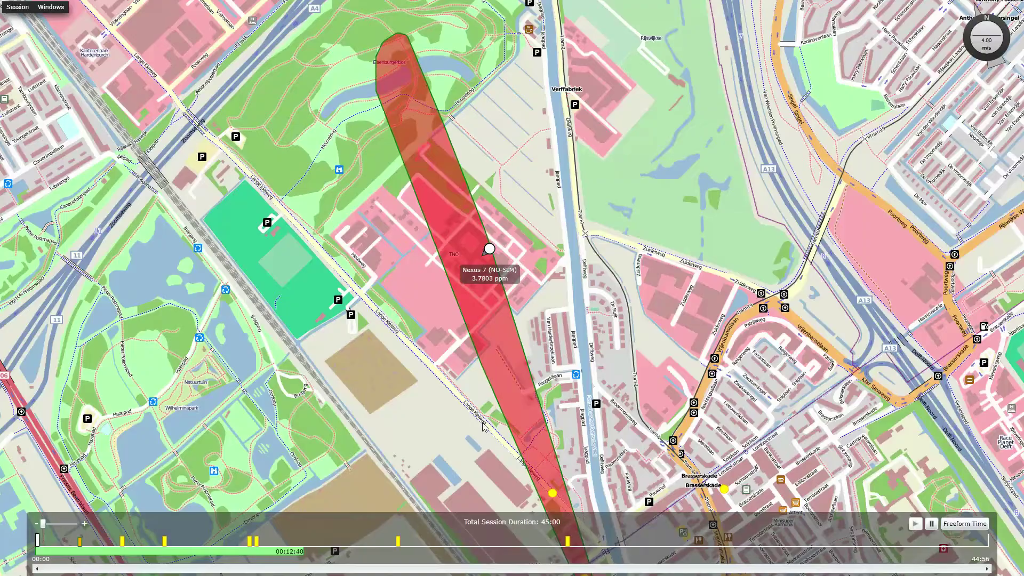
{"action": "scroll", "coordinate": [482, 424], "scroll_direction": "down", "scroll_amount": 1}
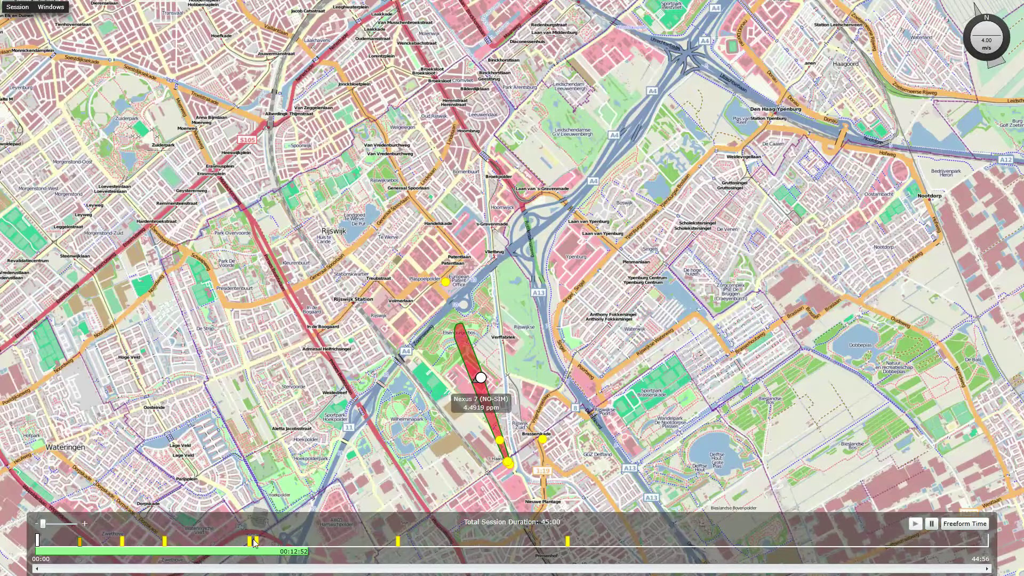
{"action": "mouse_move", "coordinate": [258, 543]}
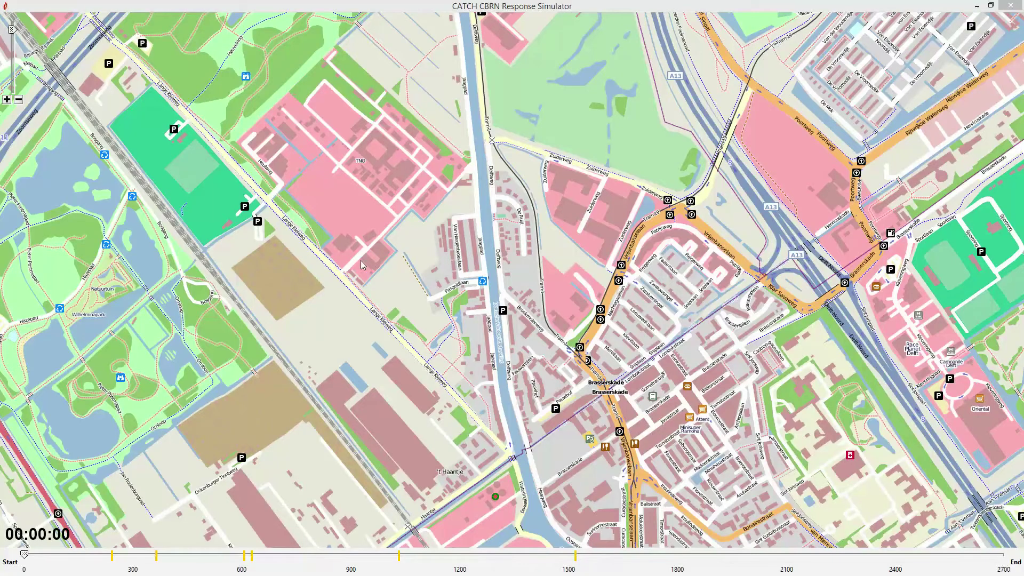
Center the map near Haantje and scrub the replay through 00:04:35 and 00:09:15 to 00:16:12
{"action": "left_click_drag", "start_coordinate": [346, 423], "coordinate": [417, 382]}
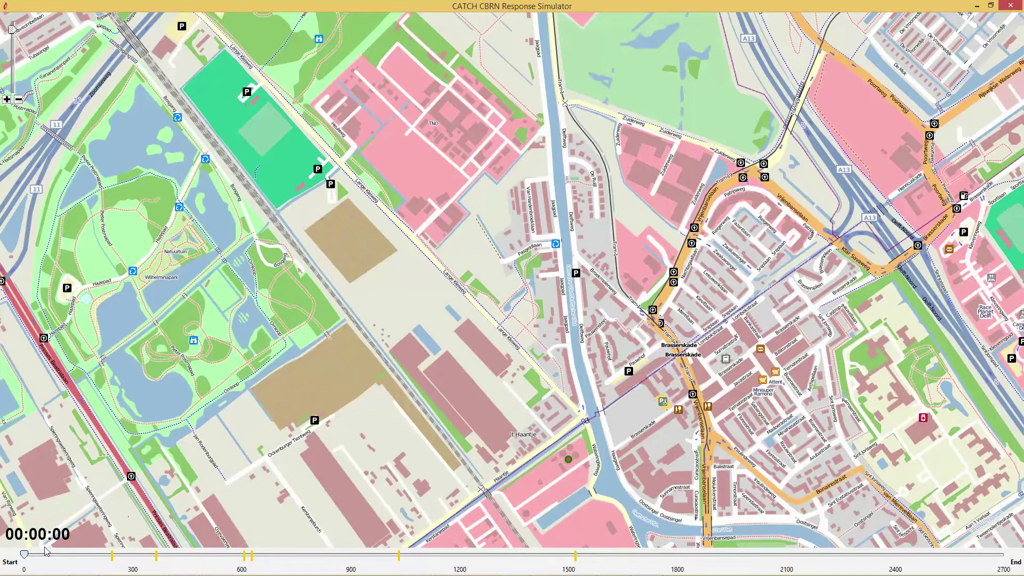
{"action": "left_click_drag", "start_coordinate": [24, 554], "coordinate": [124, 555]}
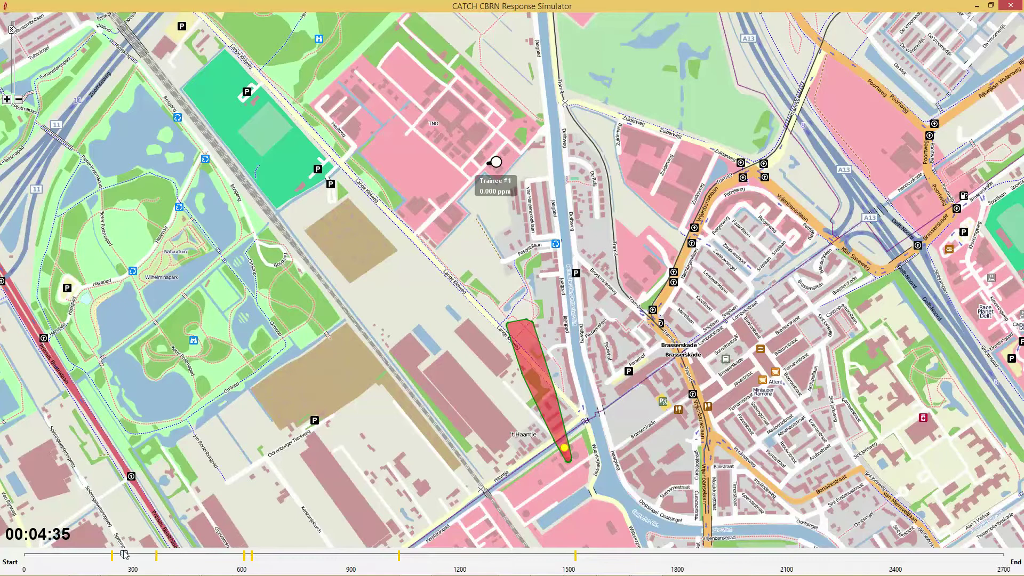
{"action": "left_click_drag", "start_coordinate": [126, 556], "coordinate": [228, 561]}
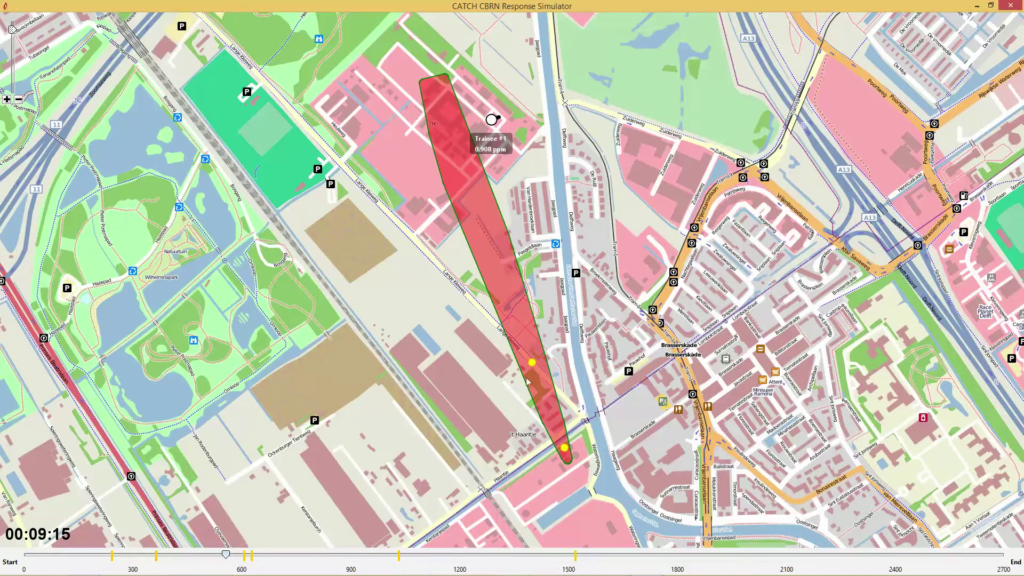
{"action": "mouse_move", "coordinate": [532, 364]}
{"action": "left_click_drag", "start_coordinate": [231, 558], "coordinate": [379, 560]}
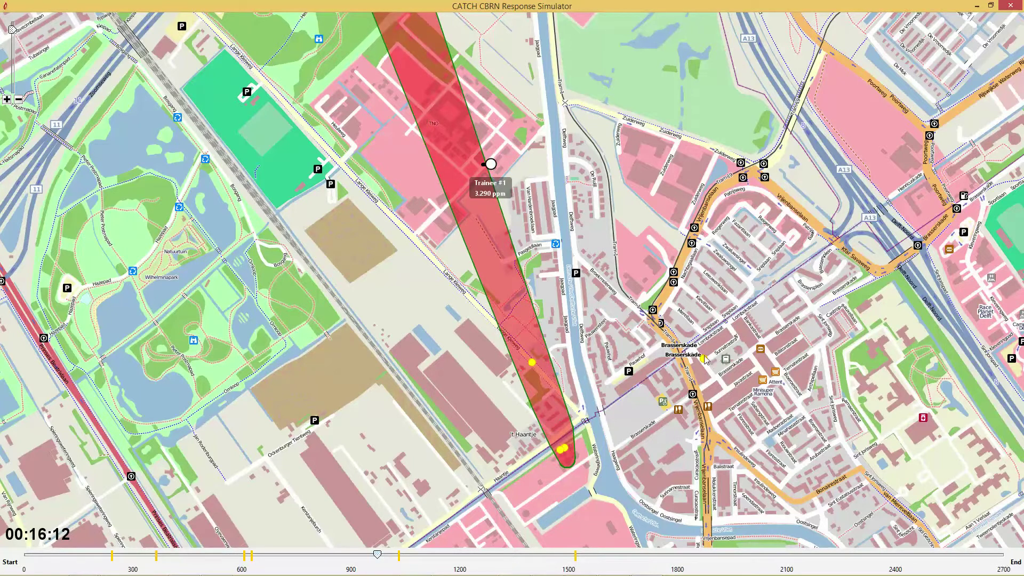
Zoom and pan the map to show the plume's northern end over TNO near the Patent Office note
{"action": "mouse_move", "coordinate": [701, 360]}
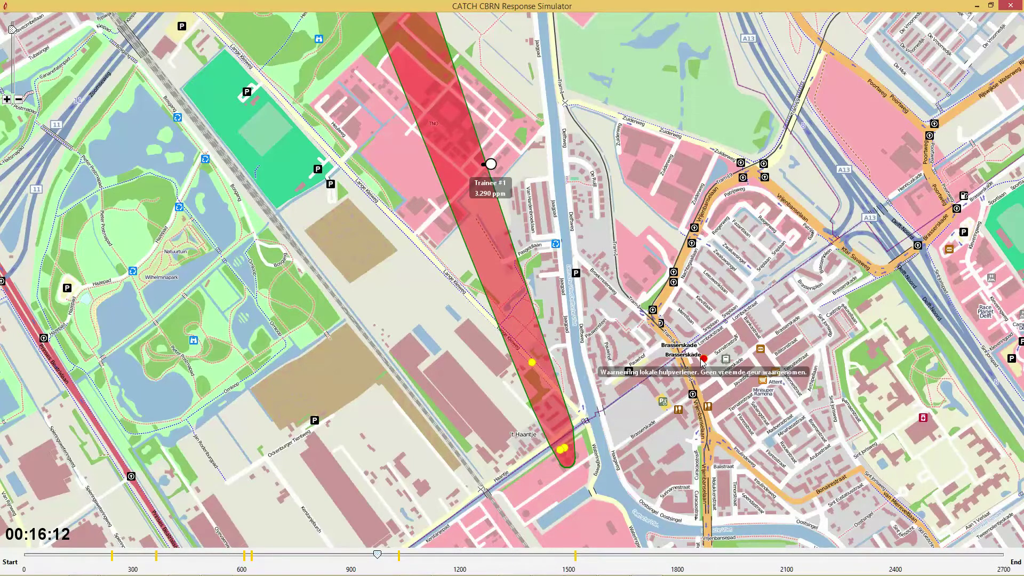
{"action": "scroll", "coordinate": [580, 273], "scroll_direction": "down", "scroll_amount": 1}
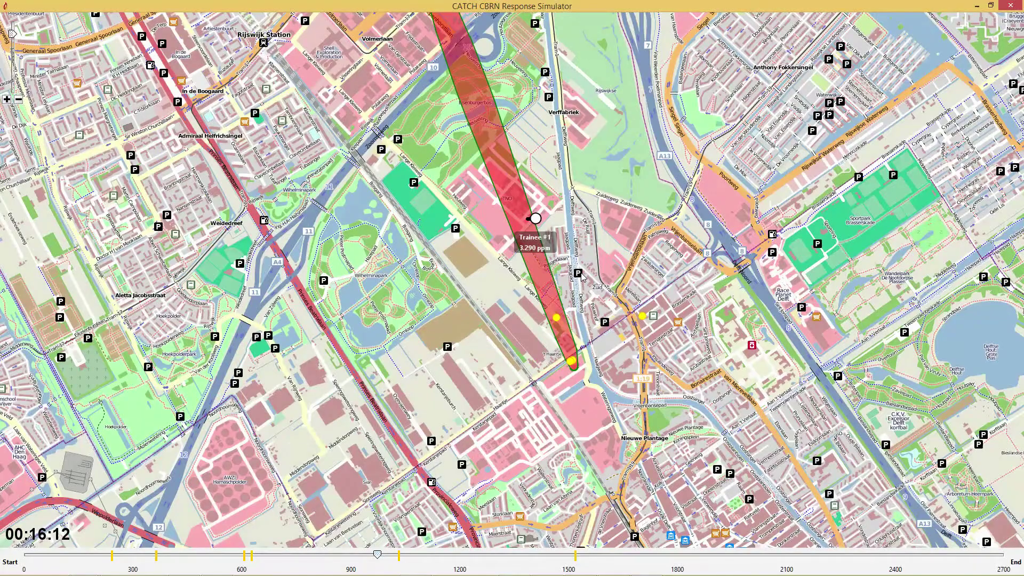
{"action": "left_click_drag", "start_coordinate": [593, 316], "coordinate": [587, 341]}
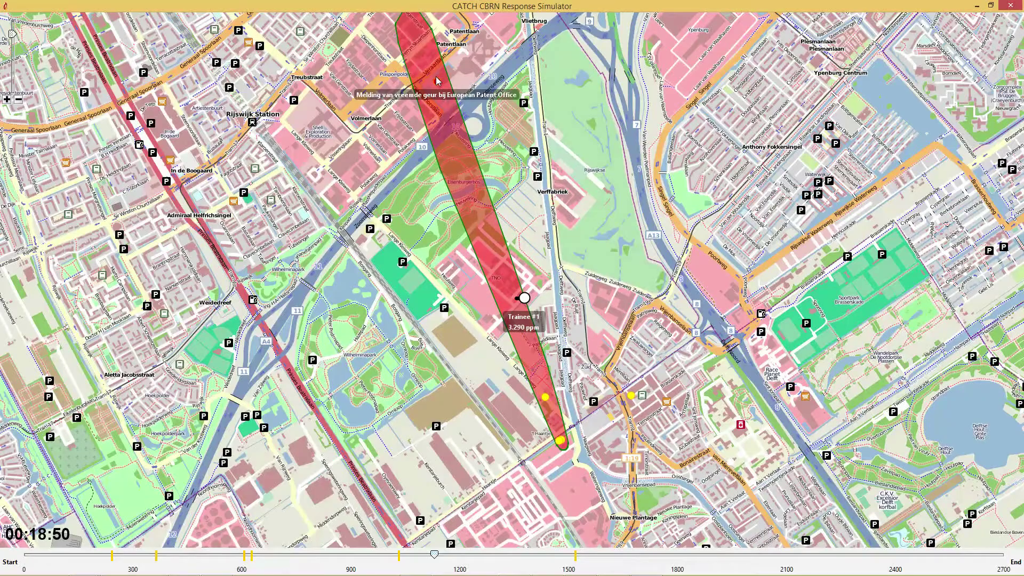
{"action": "scroll", "coordinate": [516, 292], "scroll_direction": "up", "scroll_amount": 1}
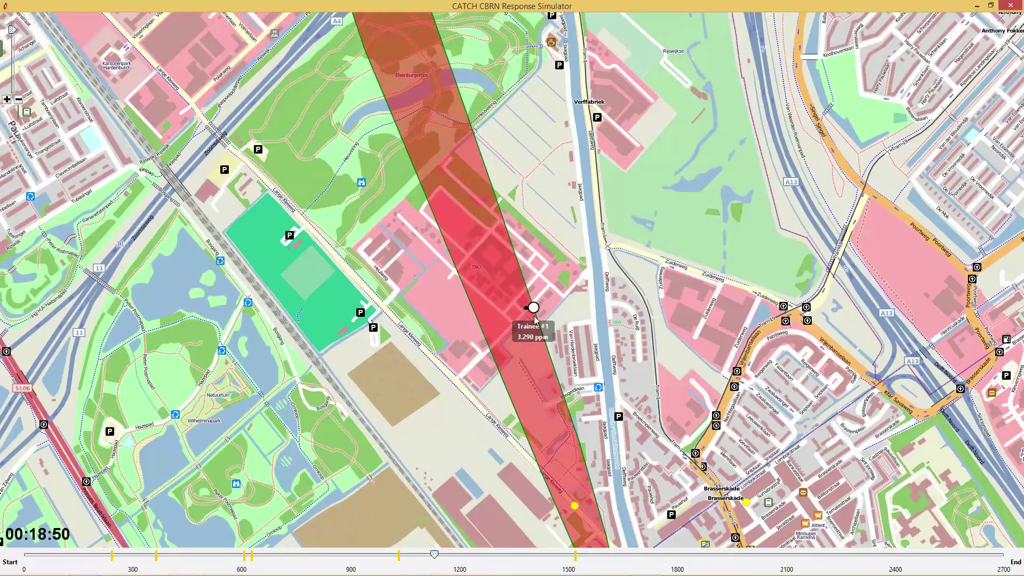